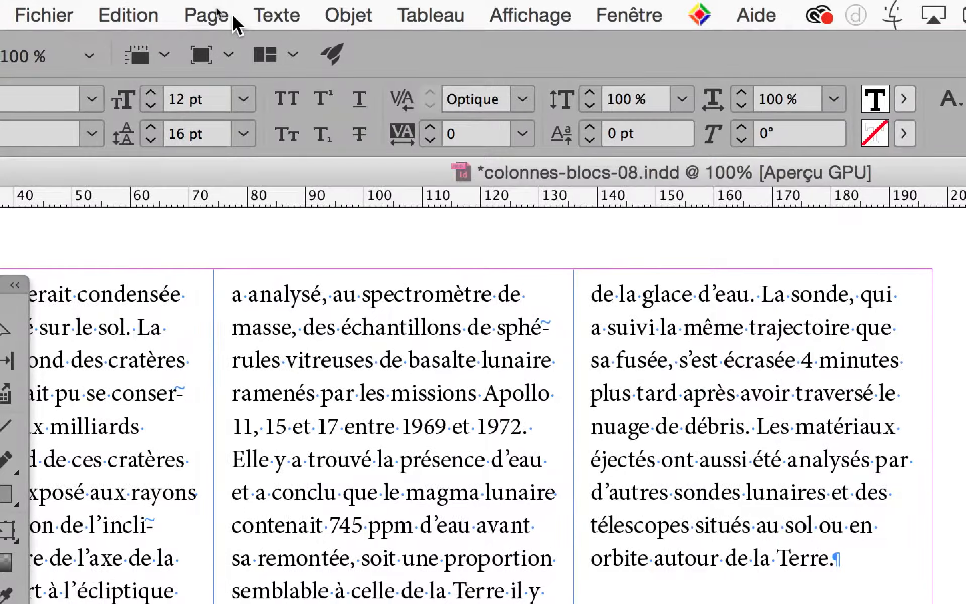
Display the Tabulations ruler for the fruit names line, reposition it and close it.
click(259, 15)
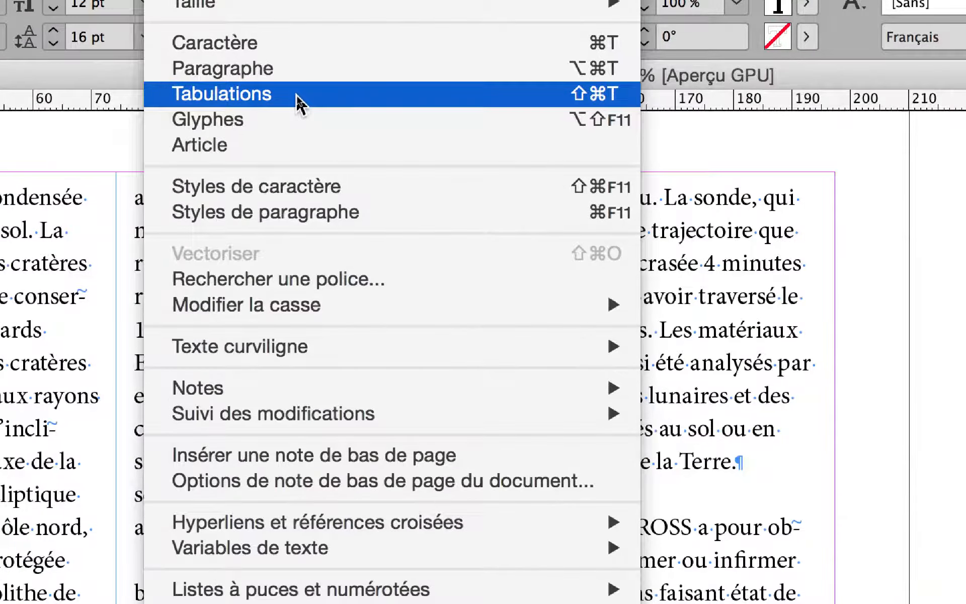
click(300, 104)
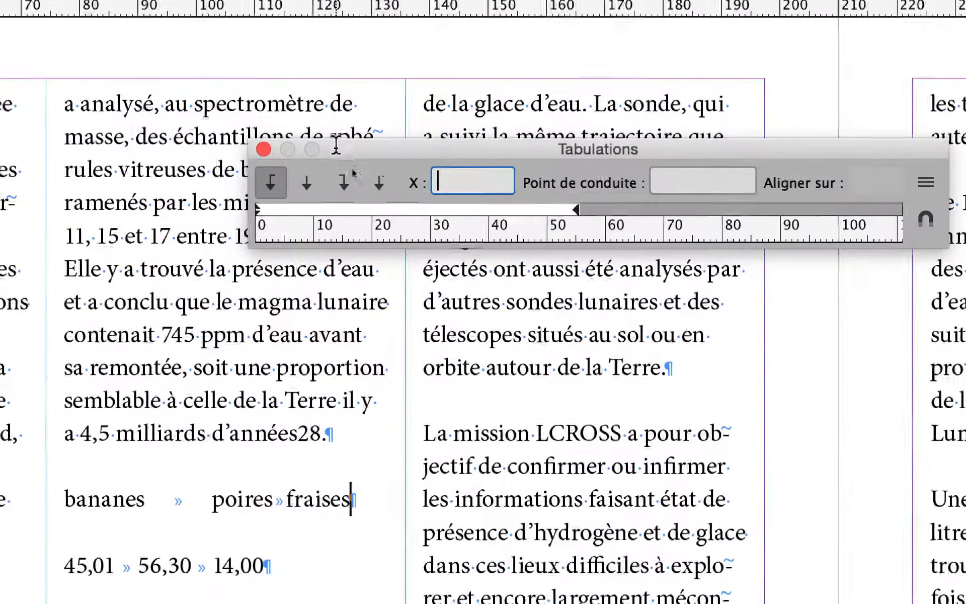
drag(335, 147, 222, 147)
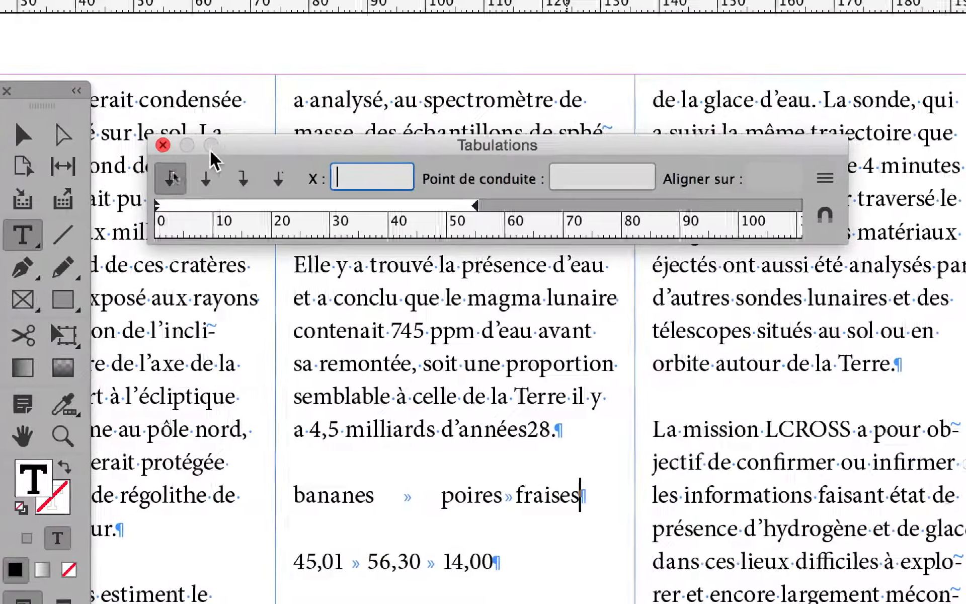
click(190, 148)
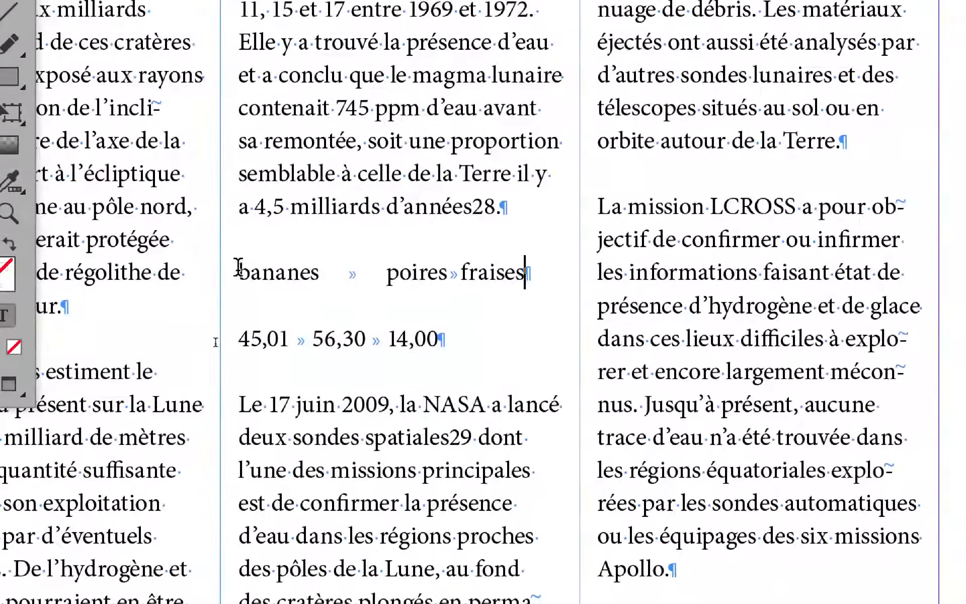
drag(238, 267, 444, 334)
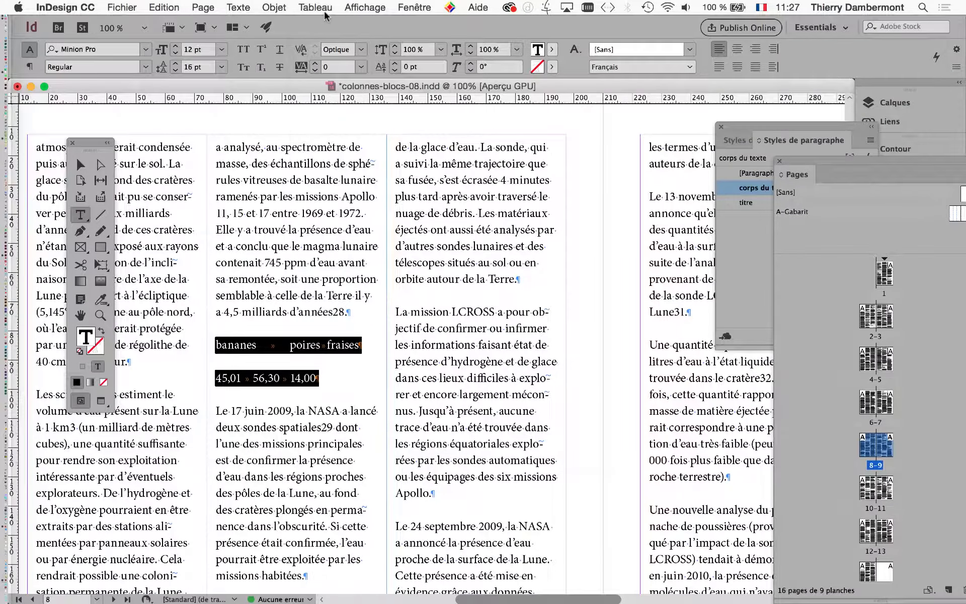
click(314, 7)
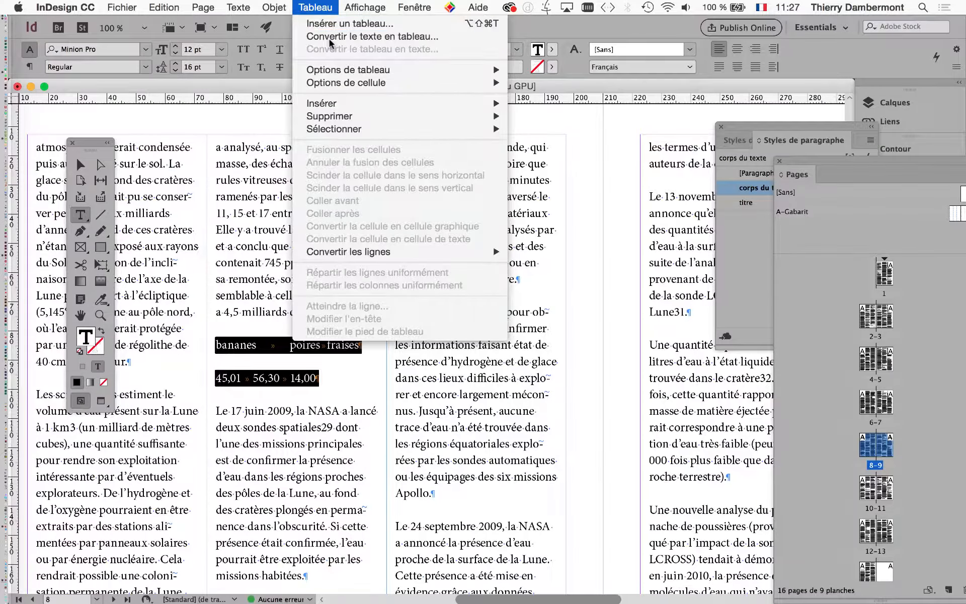
click(329, 38)
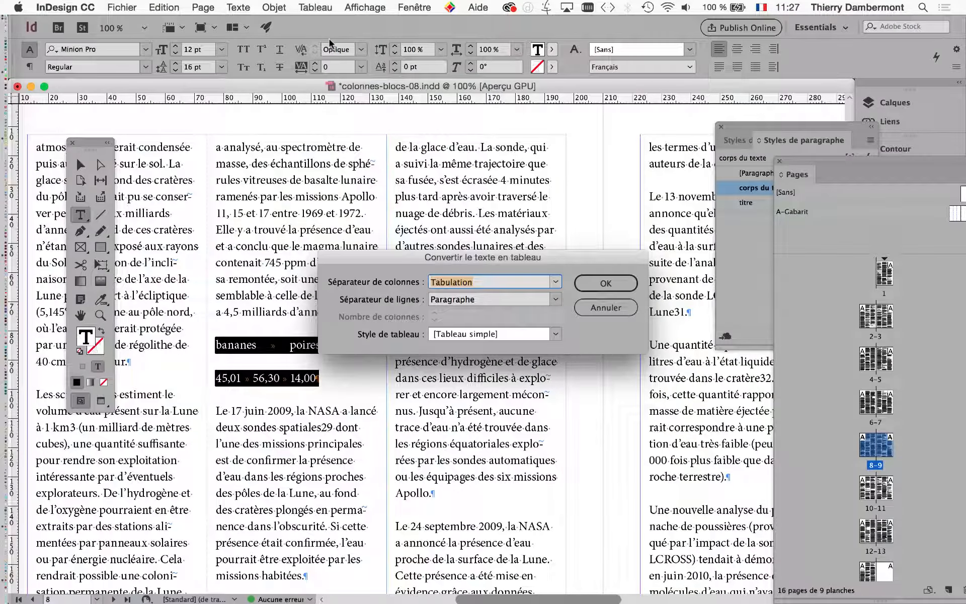
click(605, 308)
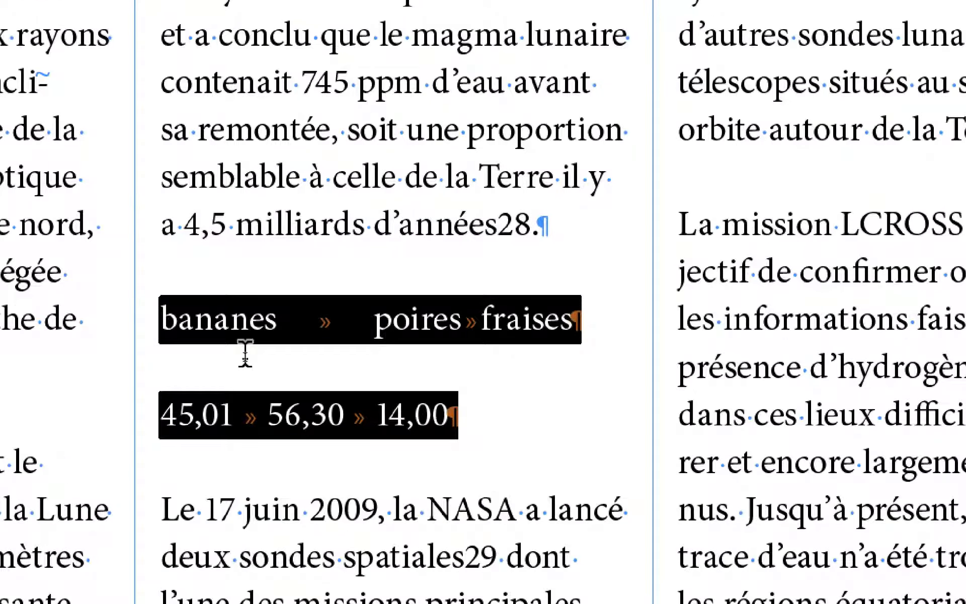
click(161, 320)
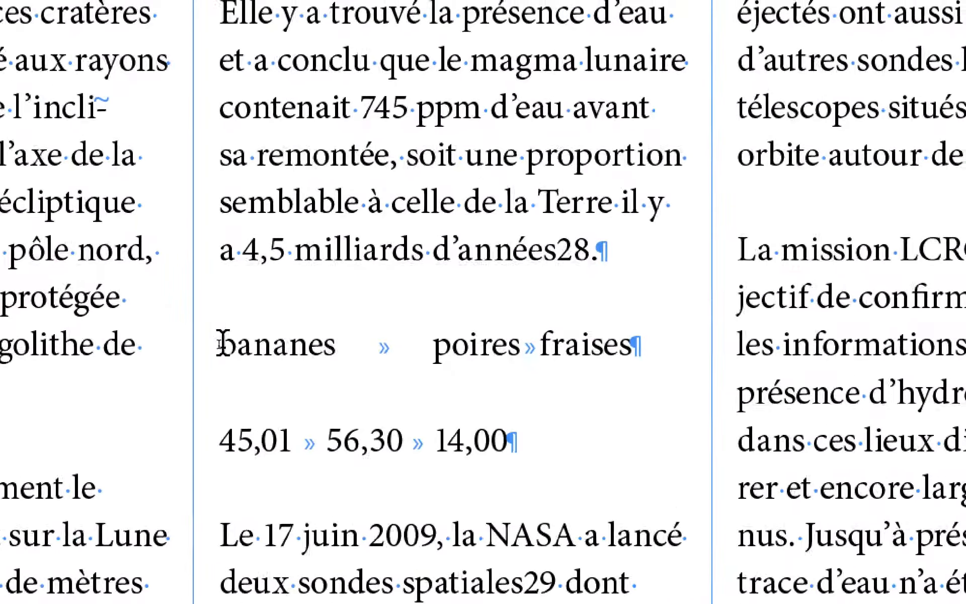
Convert the fruit and price lines into a table with Tabulation as column separator and Paragraphe as row separator.
drag(222, 345, 515, 441)
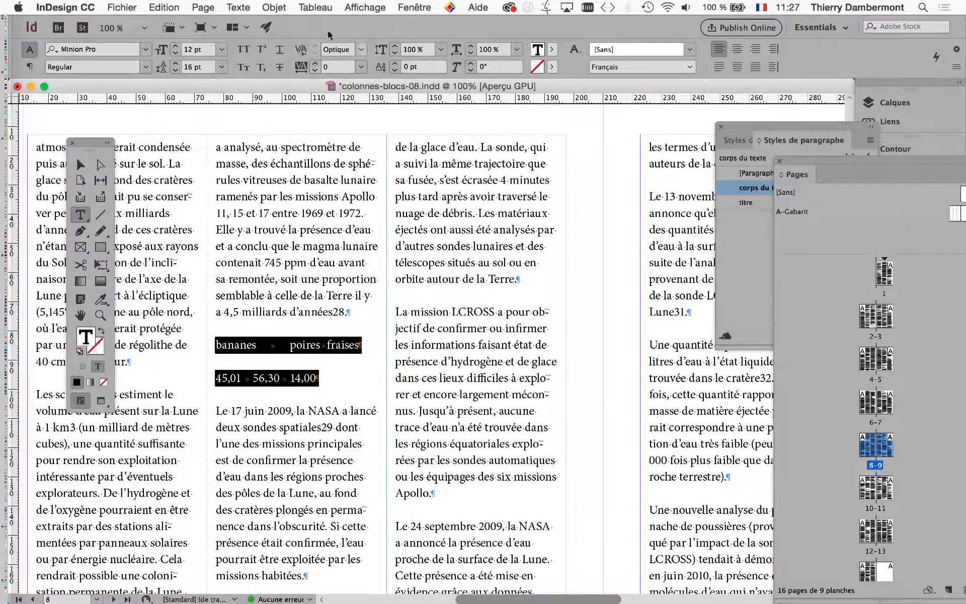
click(324, 7)
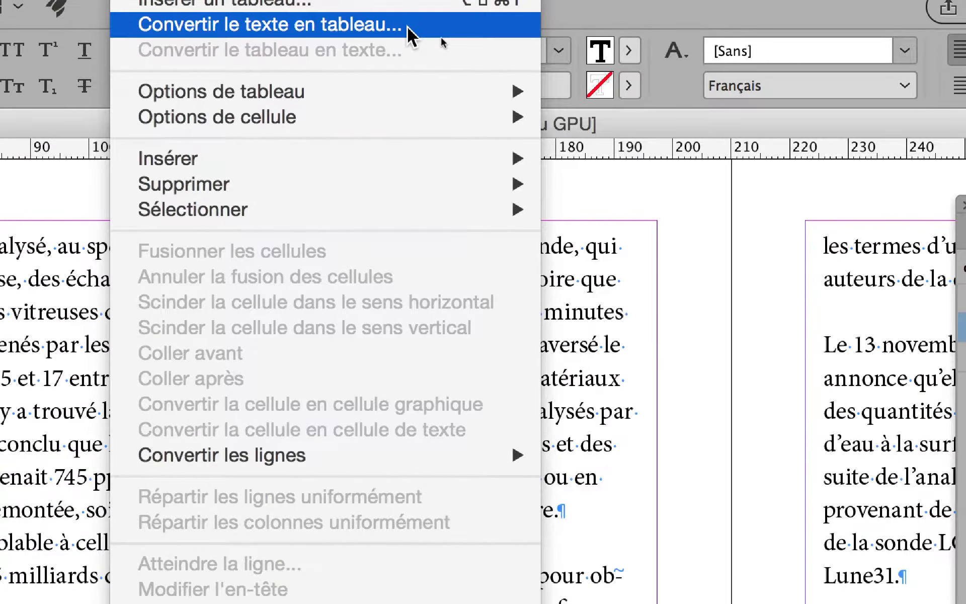
click(406, 26)
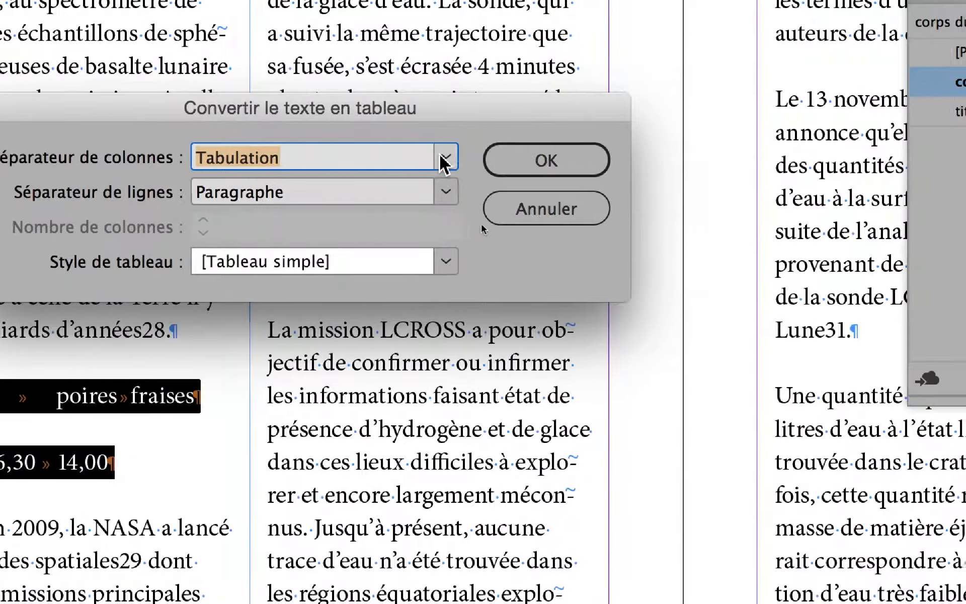
click(445, 157)
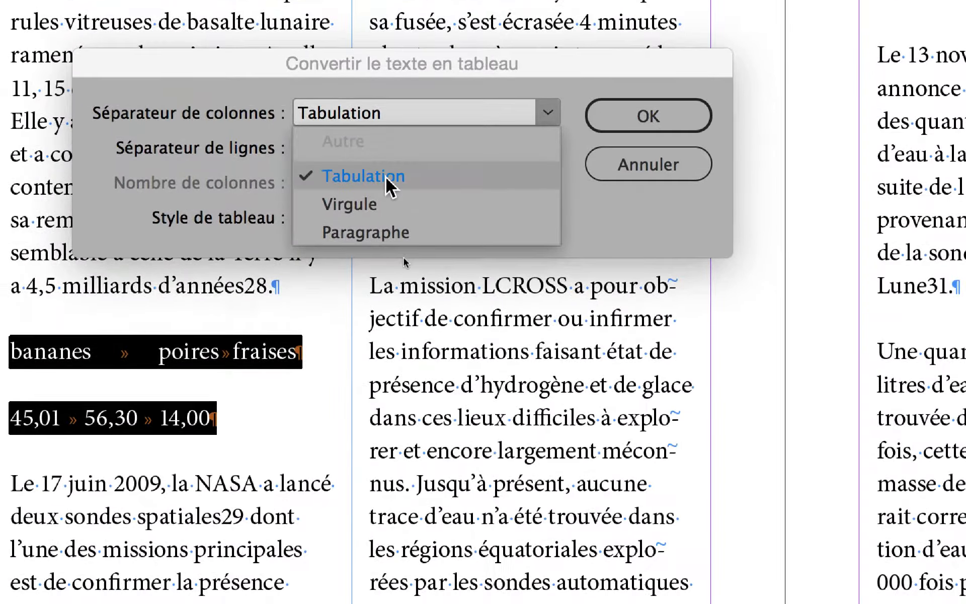
click(367, 162)
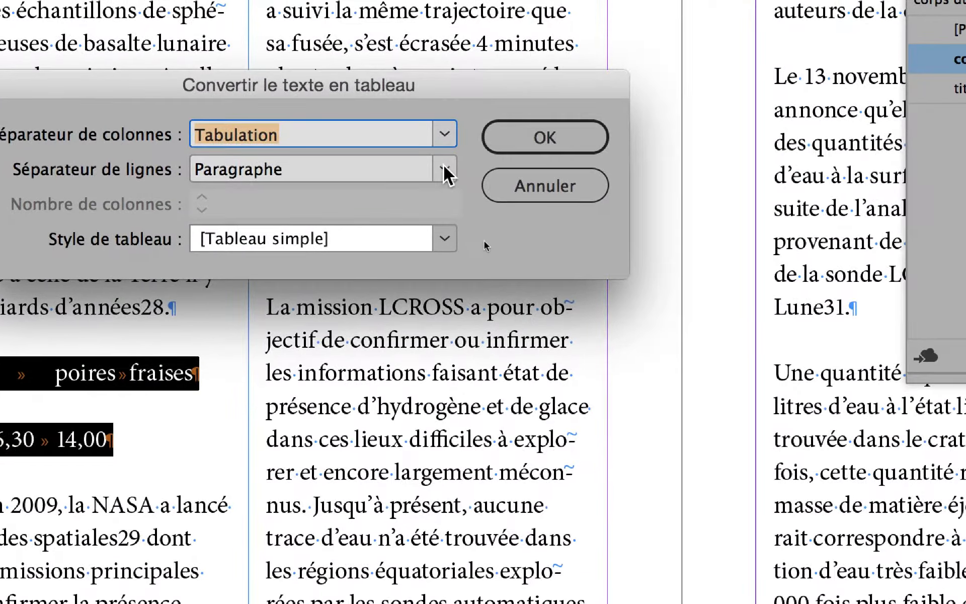
click(443, 168)
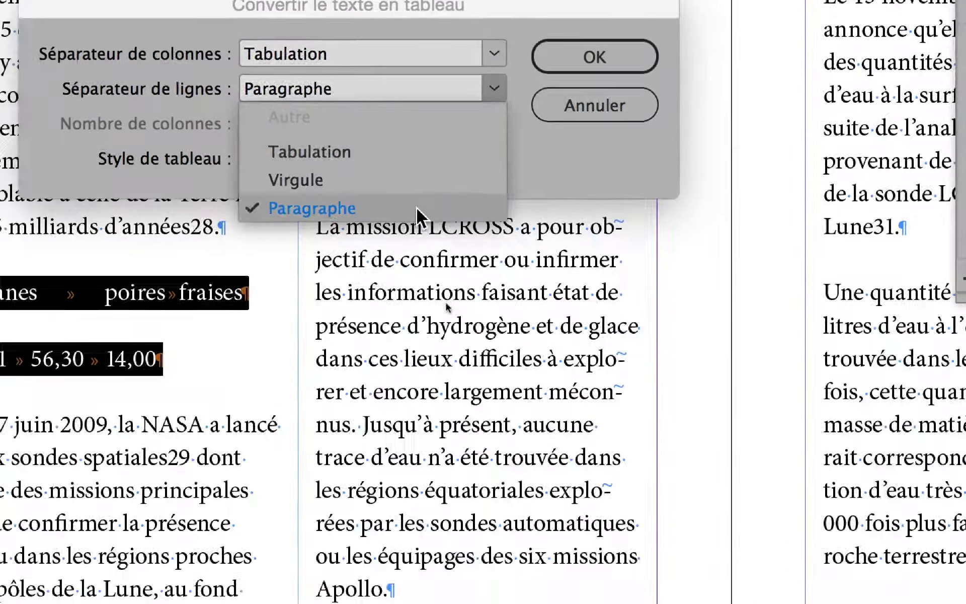
click(403, 240)
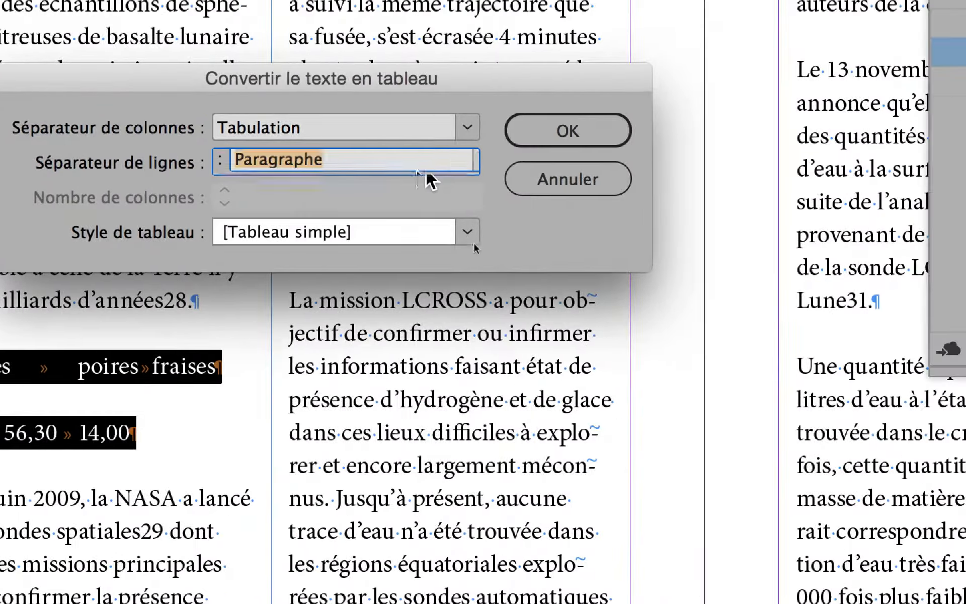
click(551, 140)
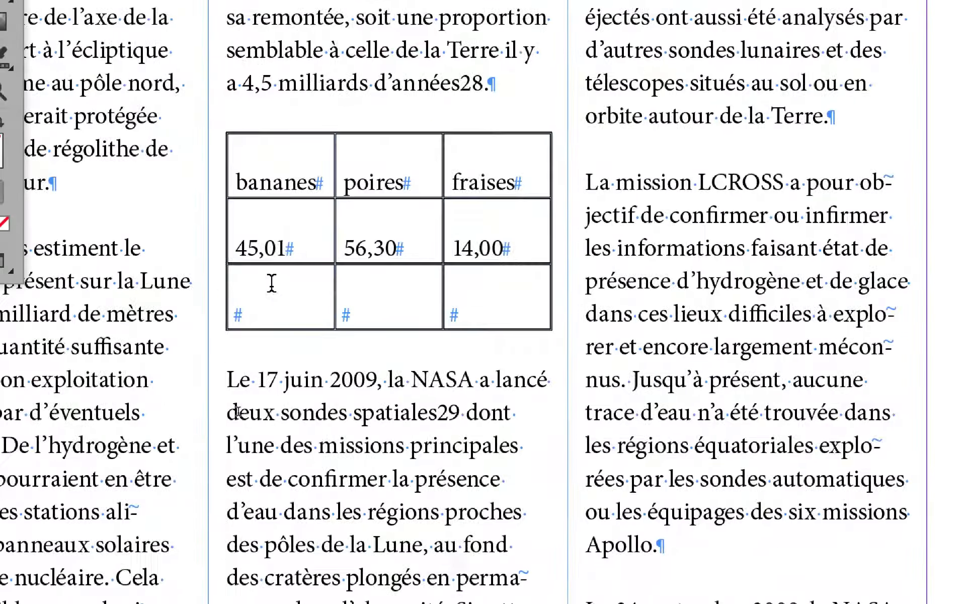
Delete the empty last row of the fruit table.
drag(176, 373, 391, 382)
drag(348, 287, 353, 287)
right_click(348, 288)
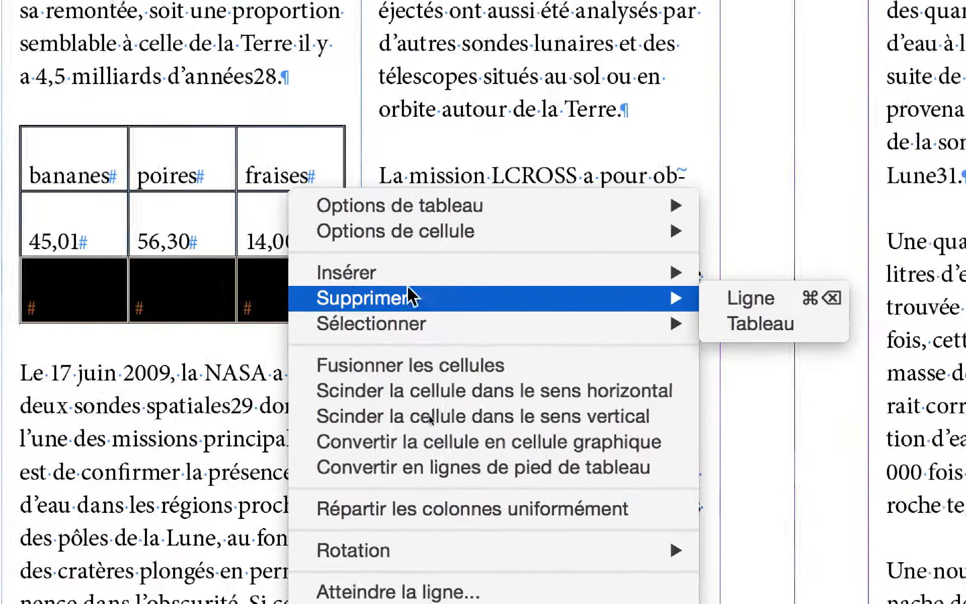
mouse_move(732, 272)
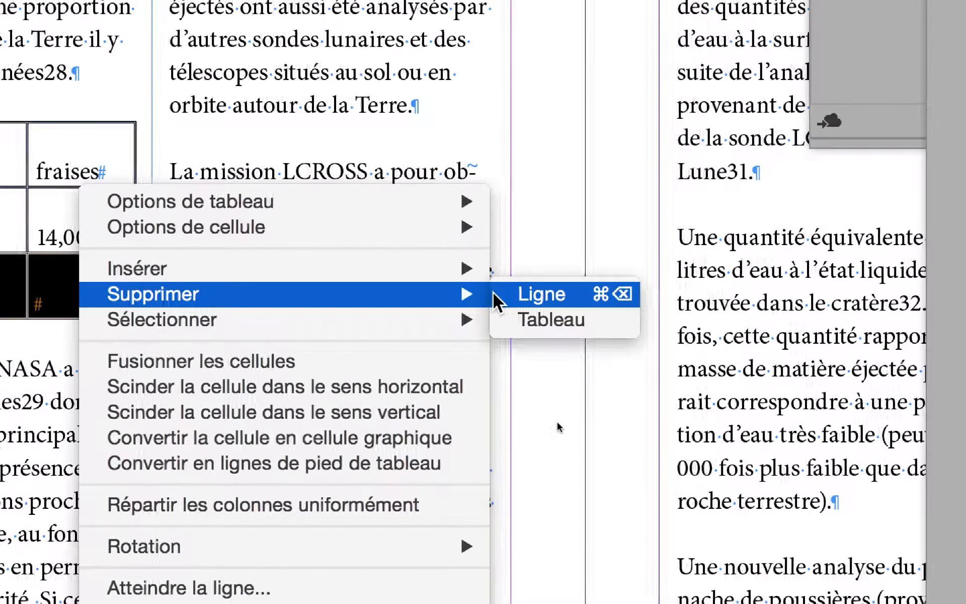
click(512, 304)
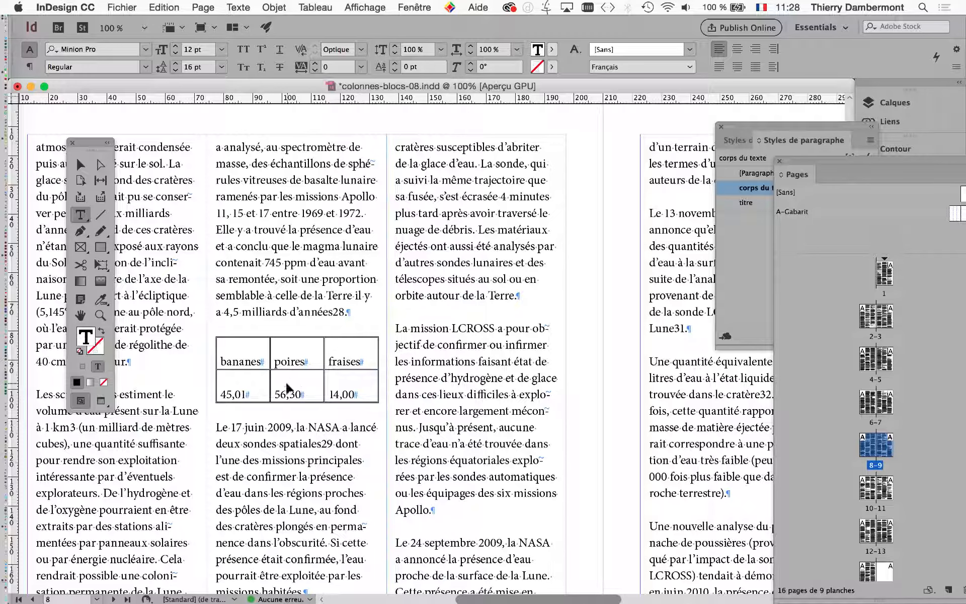
key(super+alt+2)
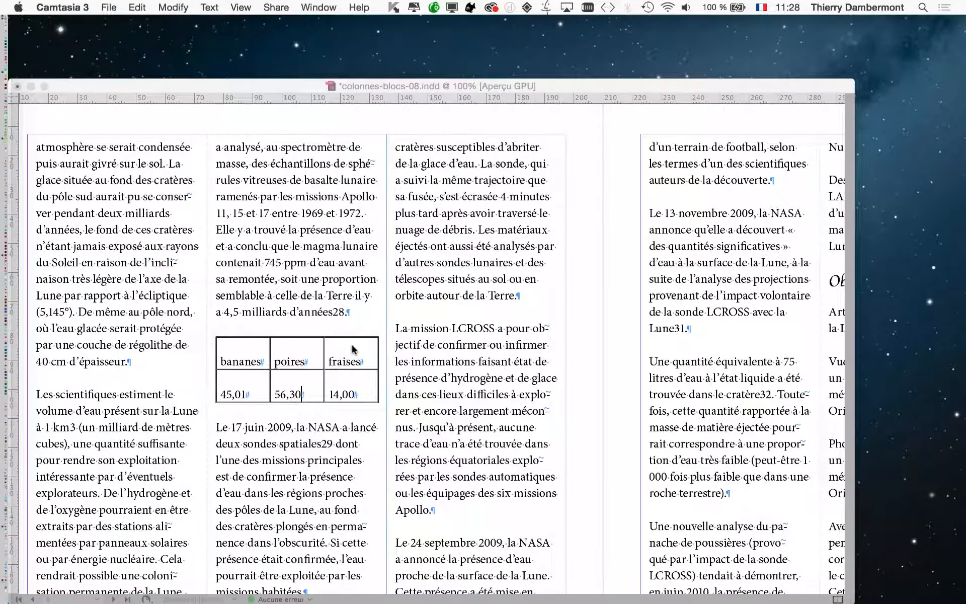
click(369, 353)
click(346, 352)
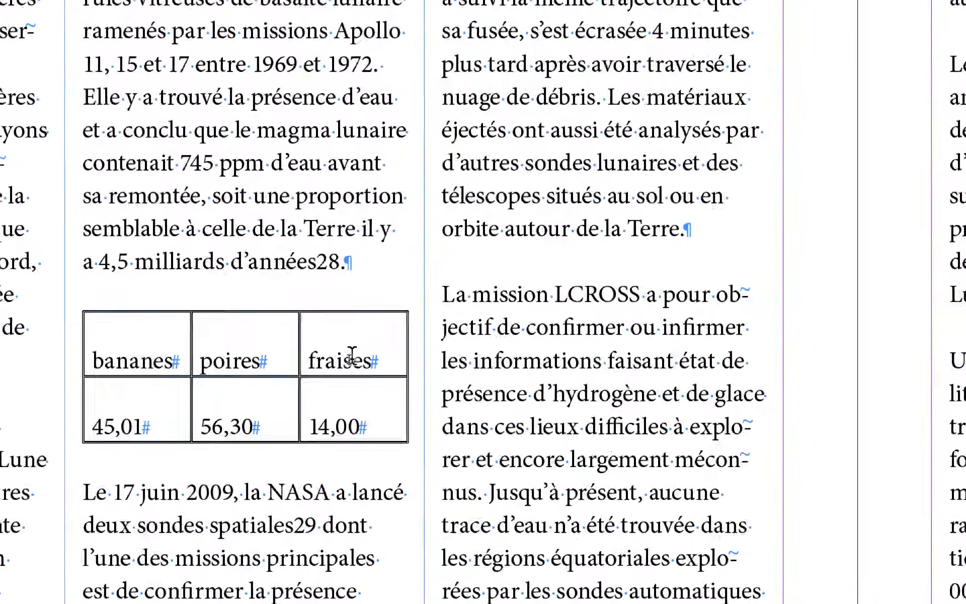
click(253, 427)
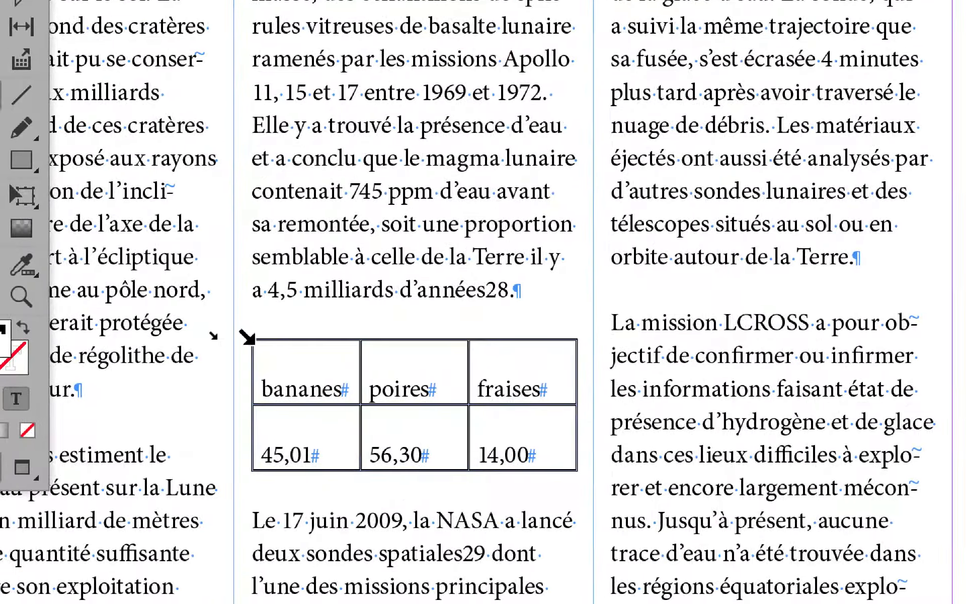
Select the whole fruit table and insert one column on its right side.
click(246, 336)
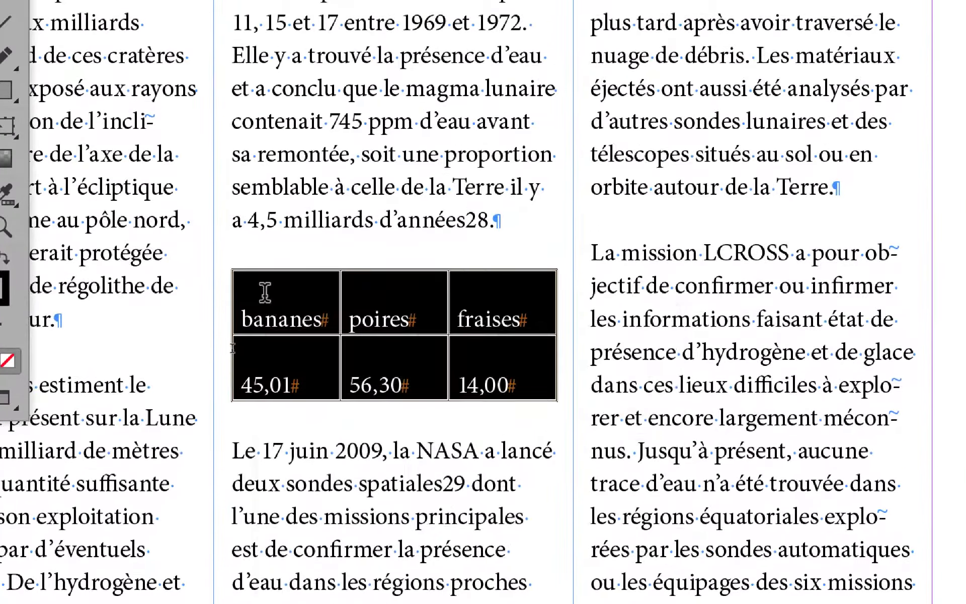
right_click(264, 294)
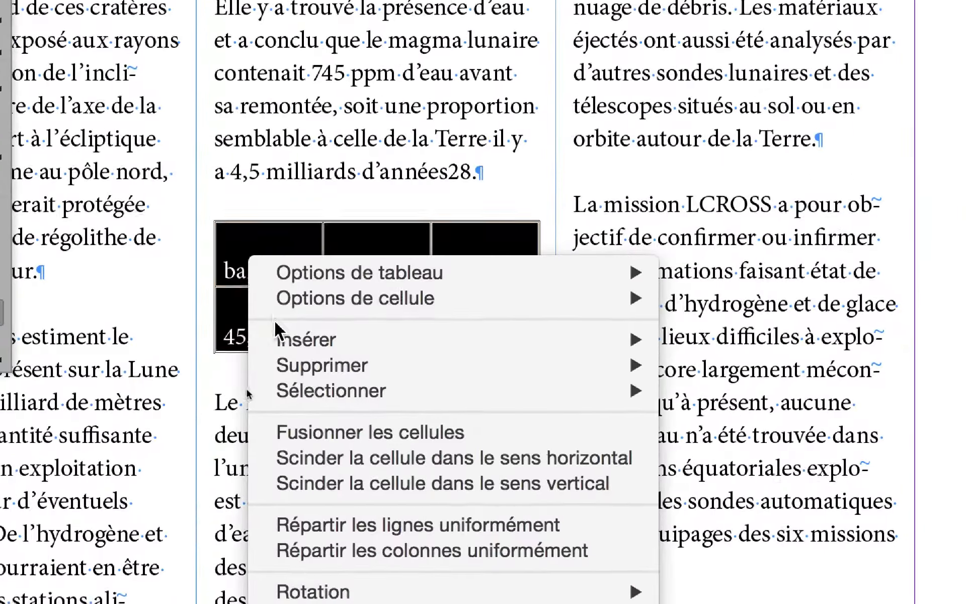
mouse_move(289, 382)
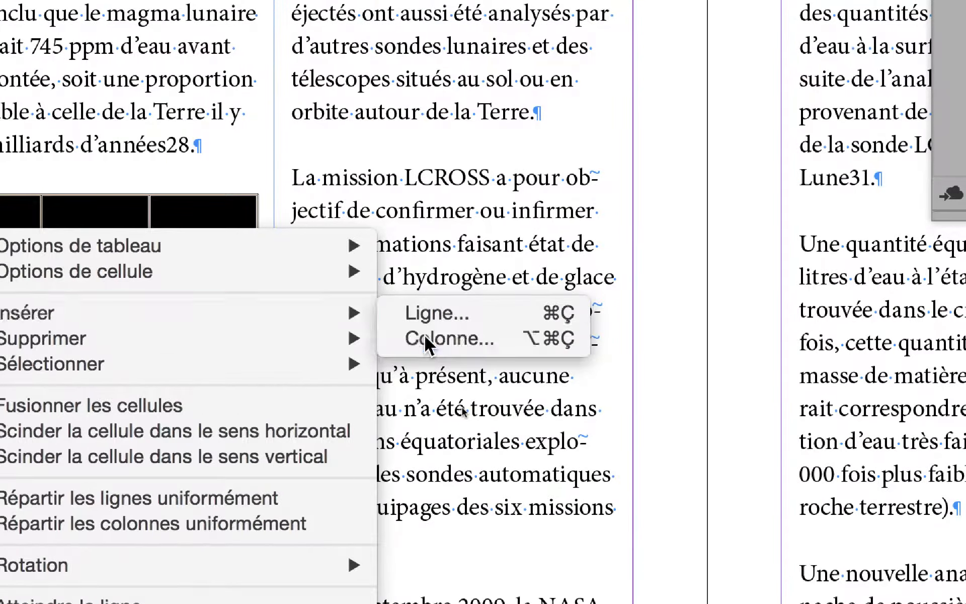
click(424, 335)
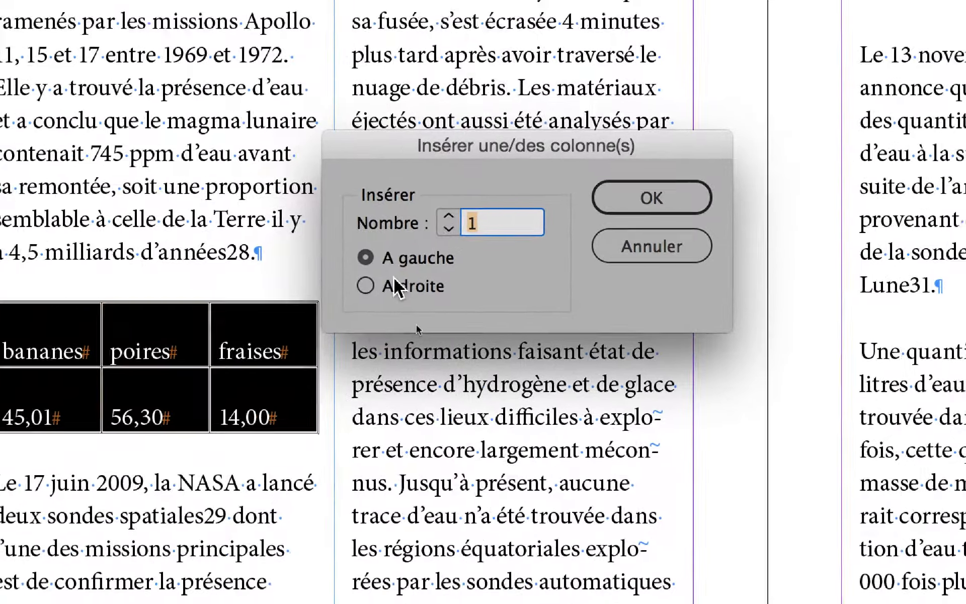
click(366, 286)
click(652, 197)
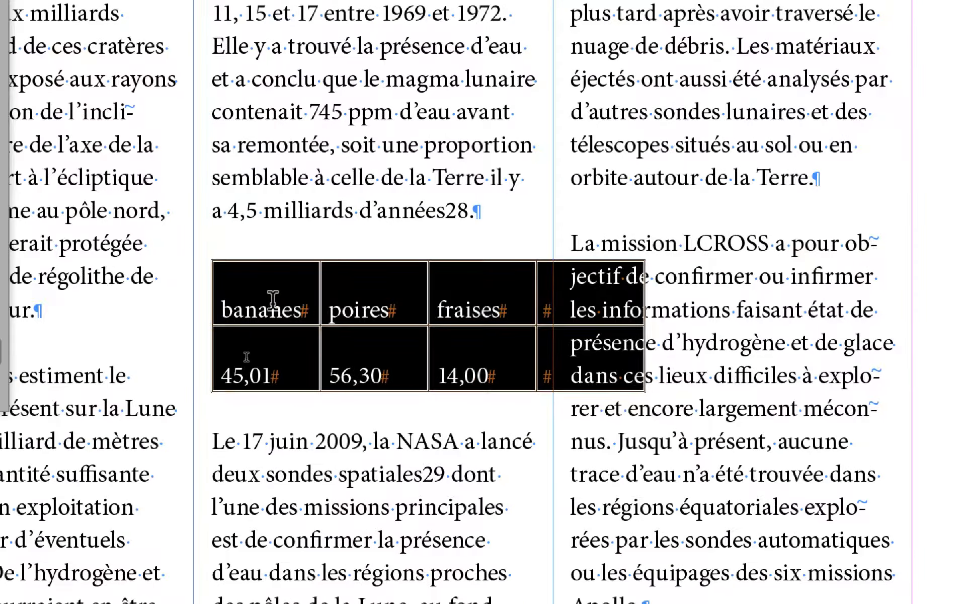
Try to set the column width of all the fruit table's cells to 10 mm.
click(218, 304)
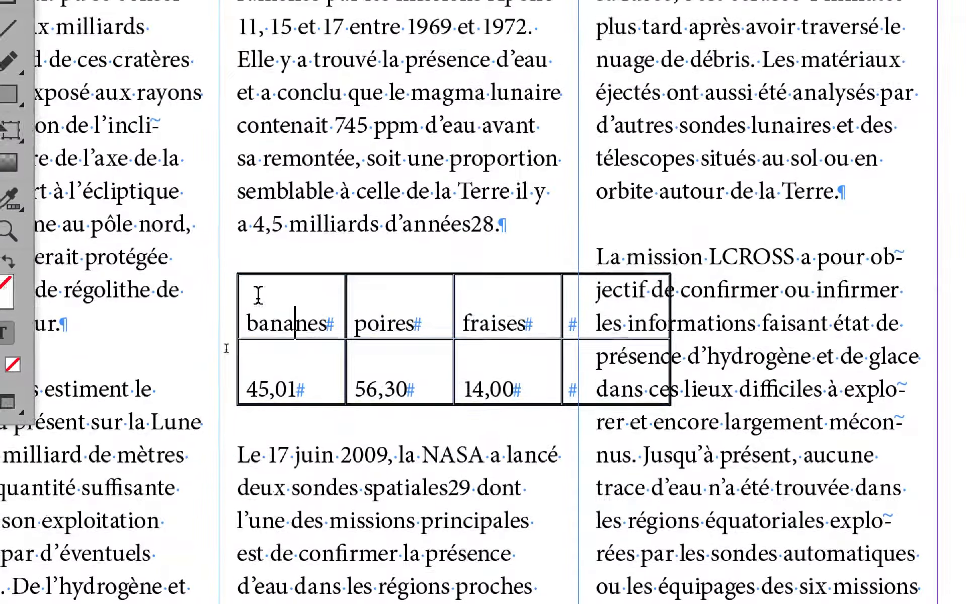
drag(259, 293, 601, 379)
key(super+c)
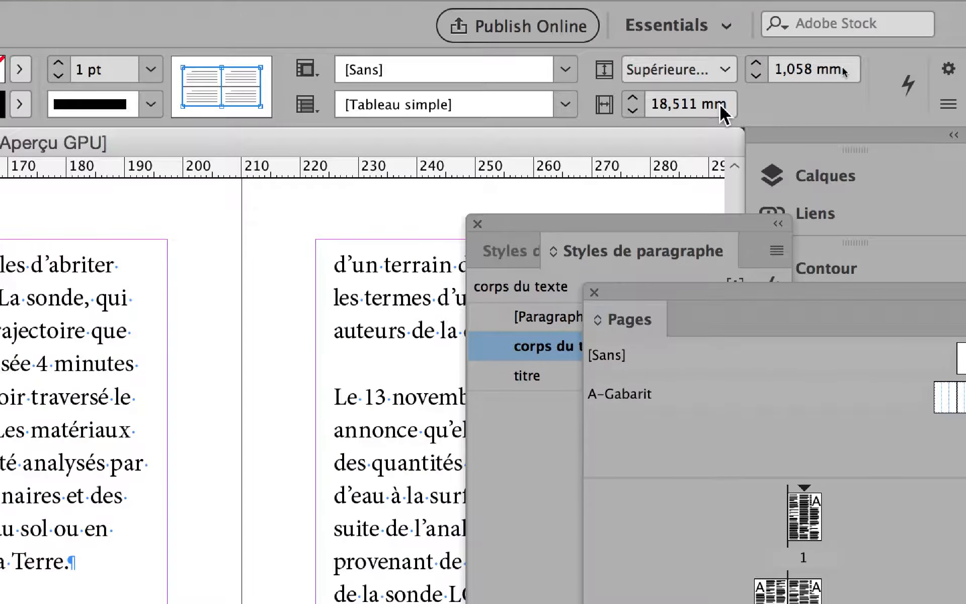
click(709, 104)
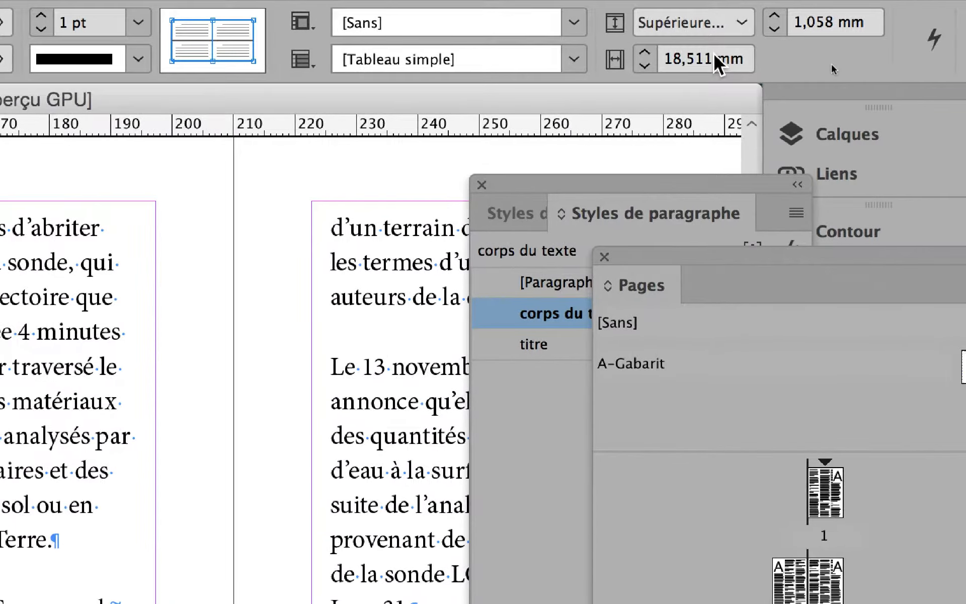
drag(691, 69, 620, 69)
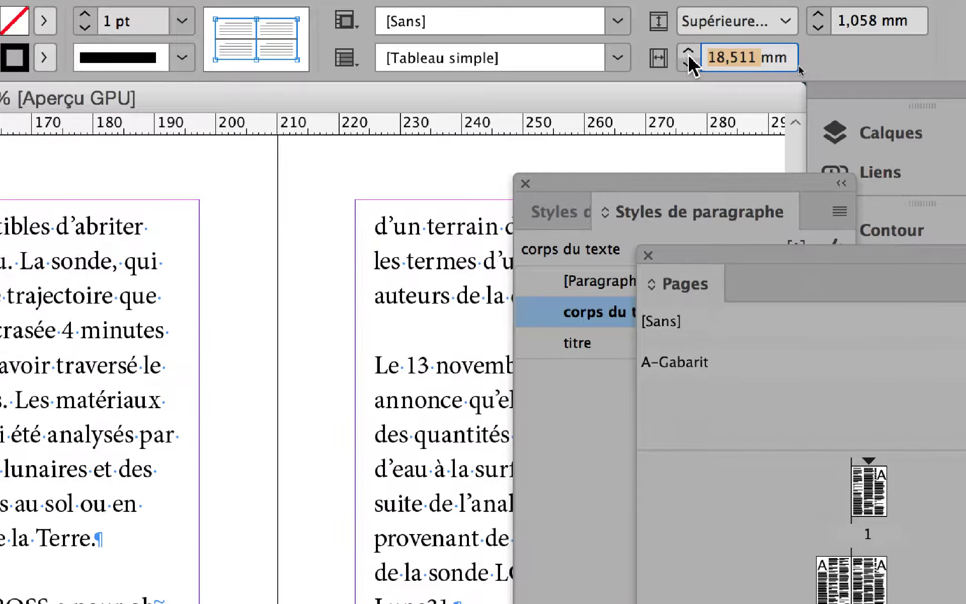
text(10)
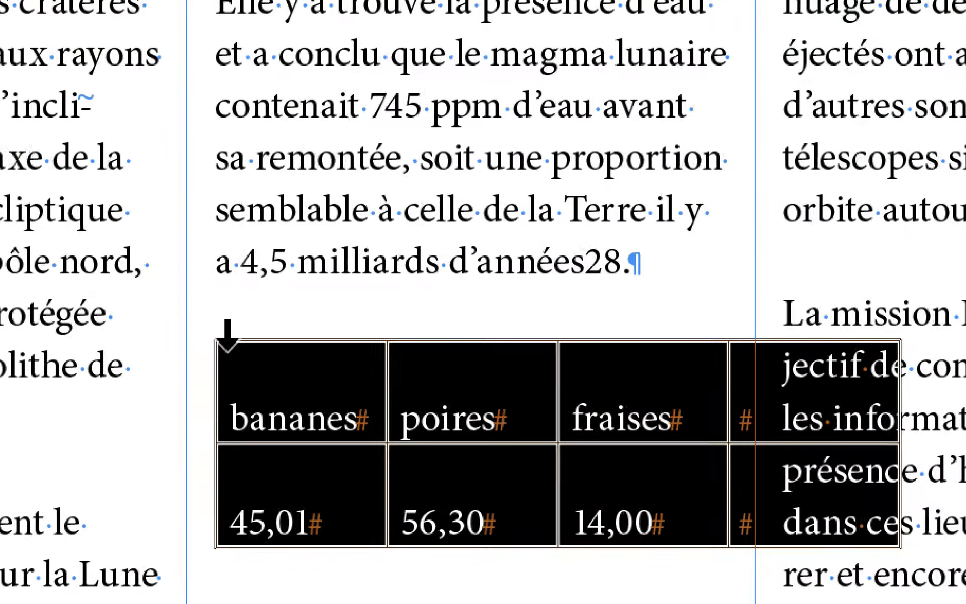
Delete the entire fruit table from the middle text column.
key(BackSpace)
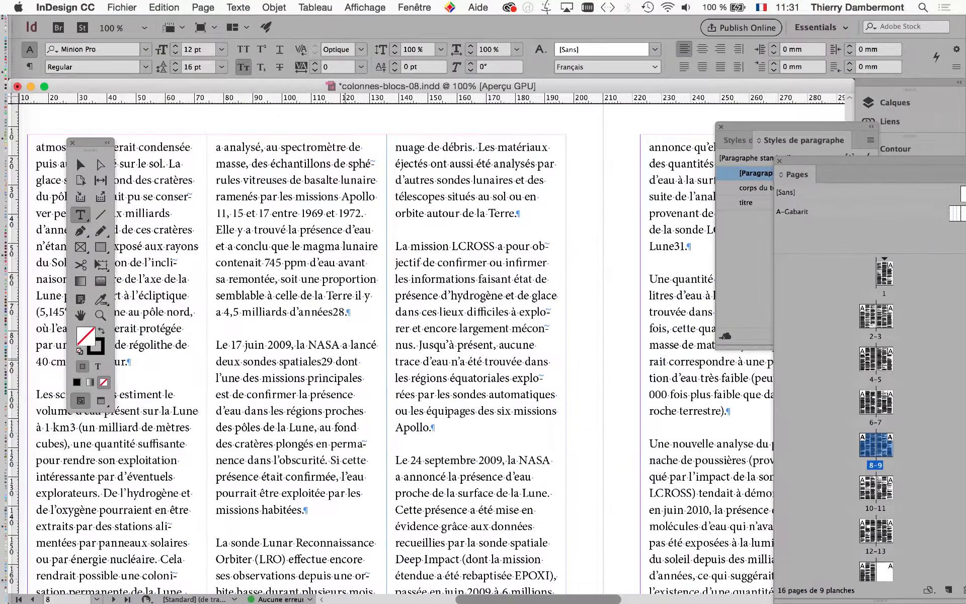
key(super+minus)
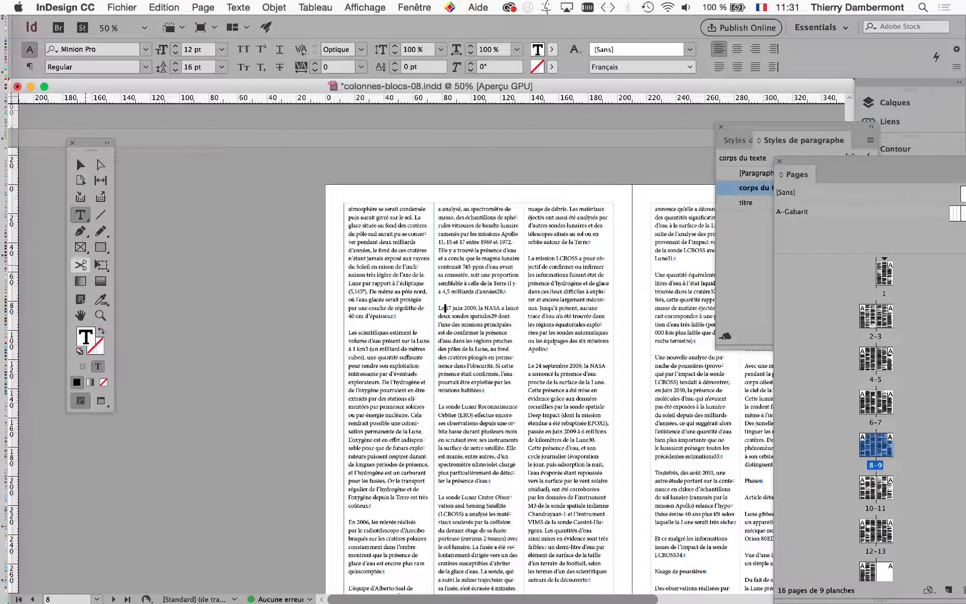
Draw a text frame on the pasteboard beside the page and paste the fruit table into it.
drag(141, 227, 229, 324)
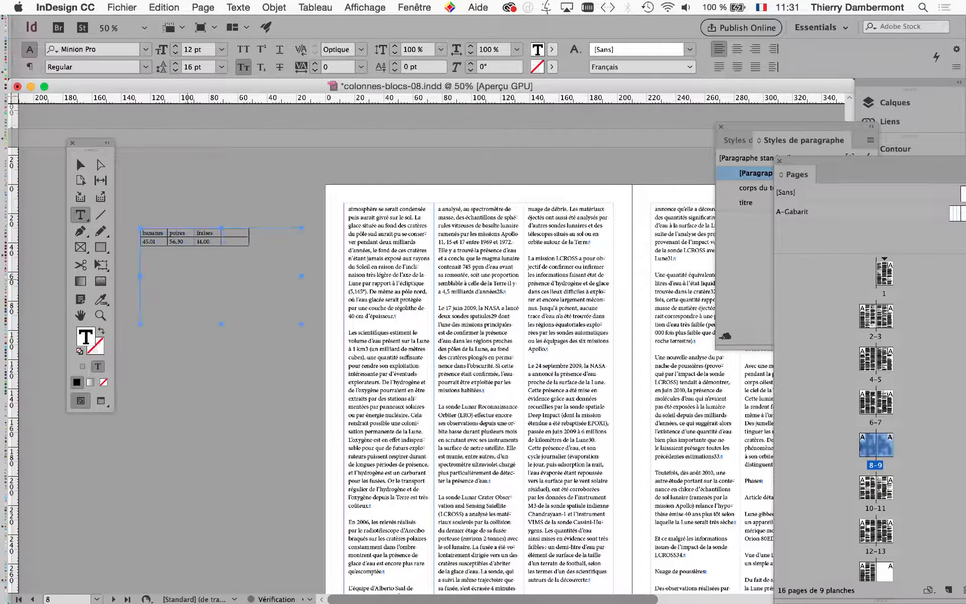
key(super+v)
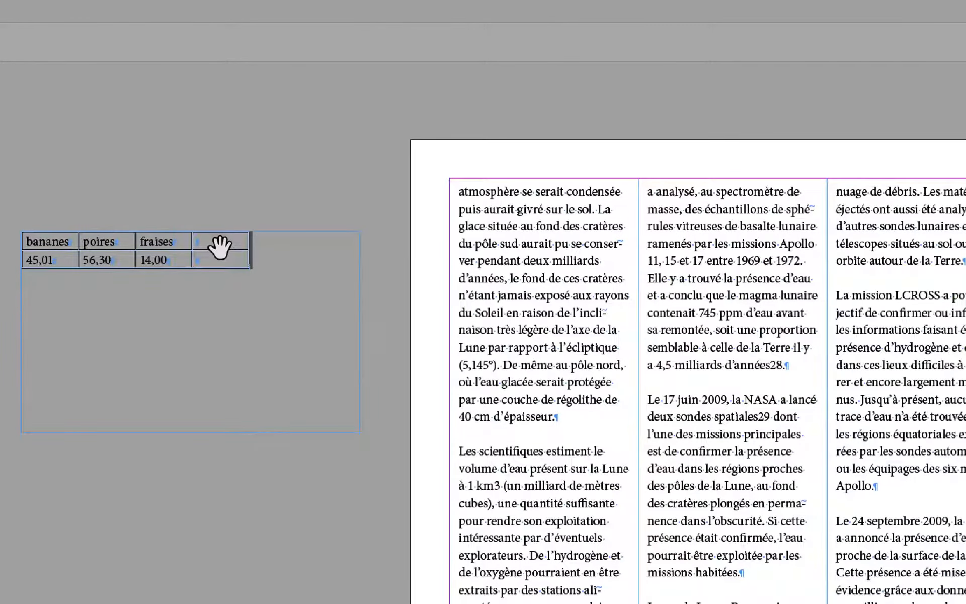
click(203, 240)
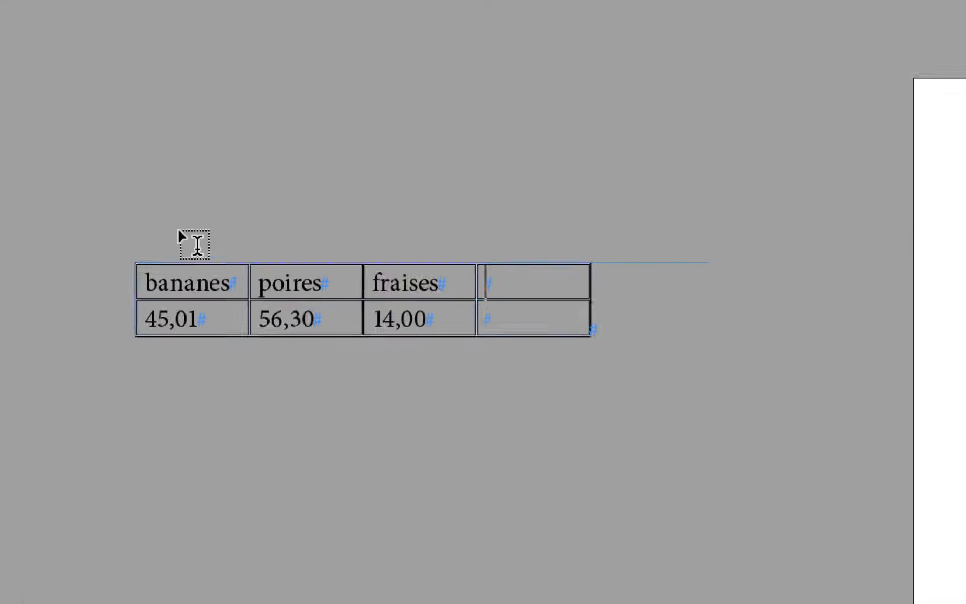
Resize the pasteboard text frame around the table to about 94 × 32.5 mm, and delete the frame with its table.
click(110, 194)
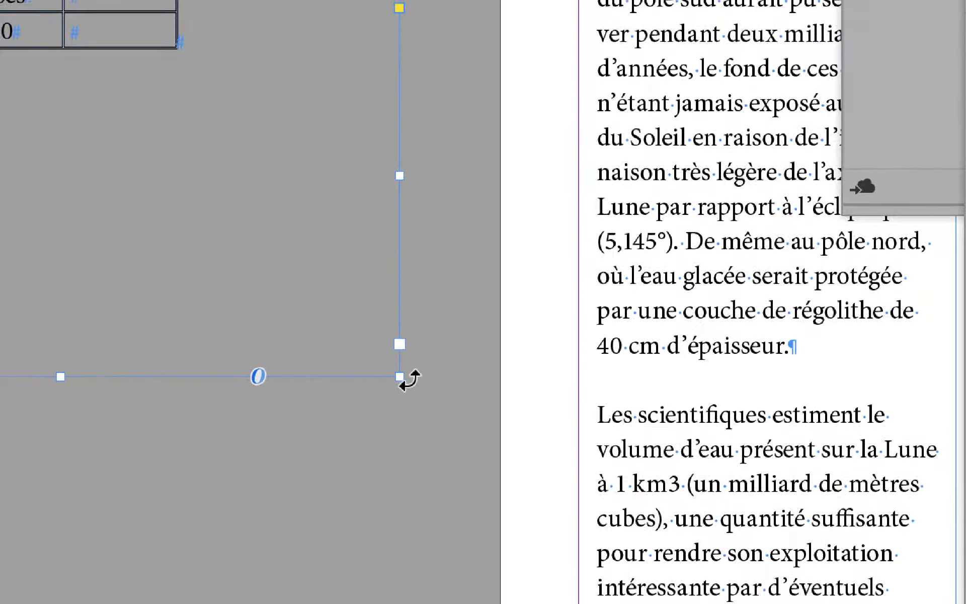
drag(387, 365, 142, 191)
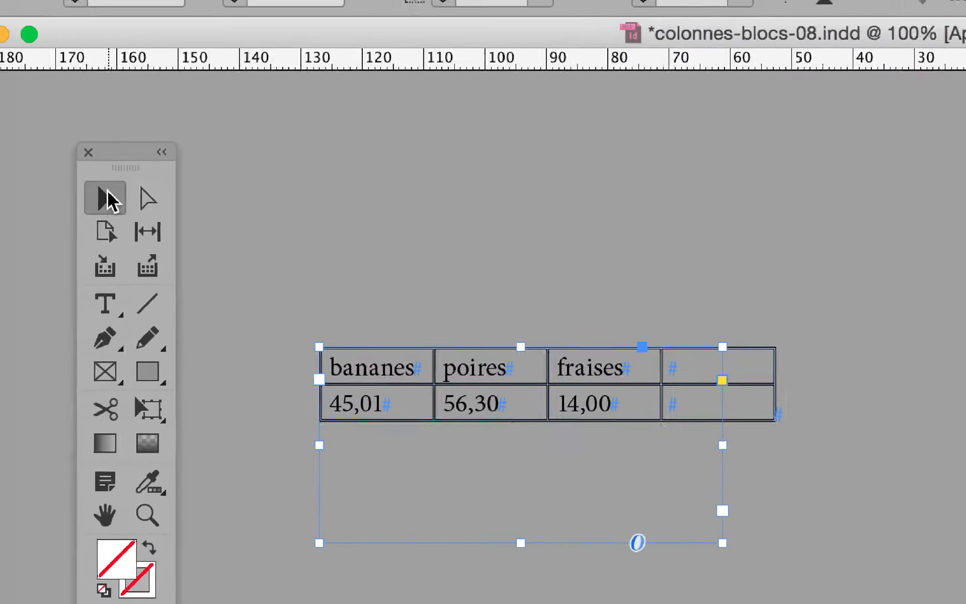
click(56, 80)
click(236, 362)
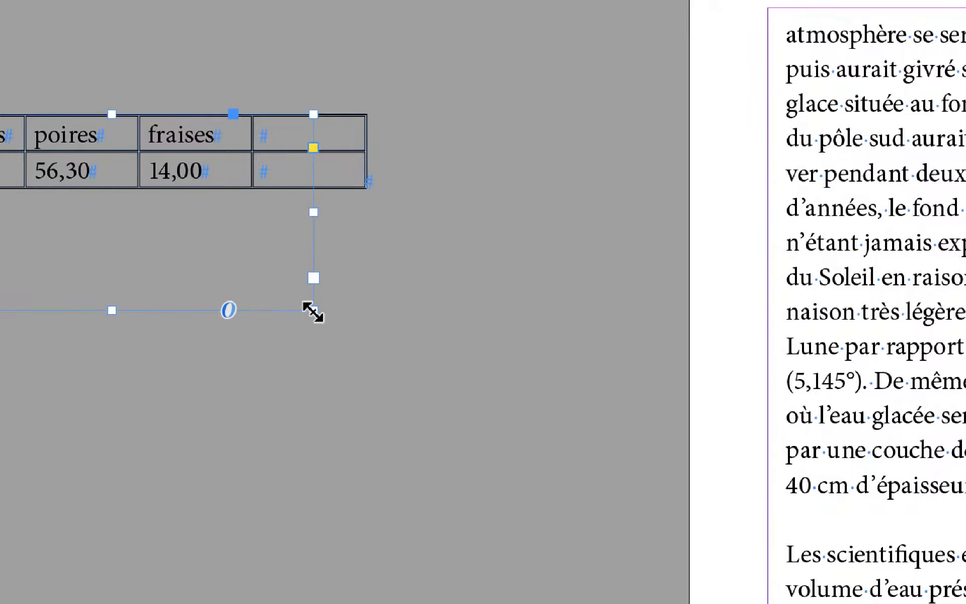
drag(289, 298, 466, 303)
drag(372, 313, 371, 312)
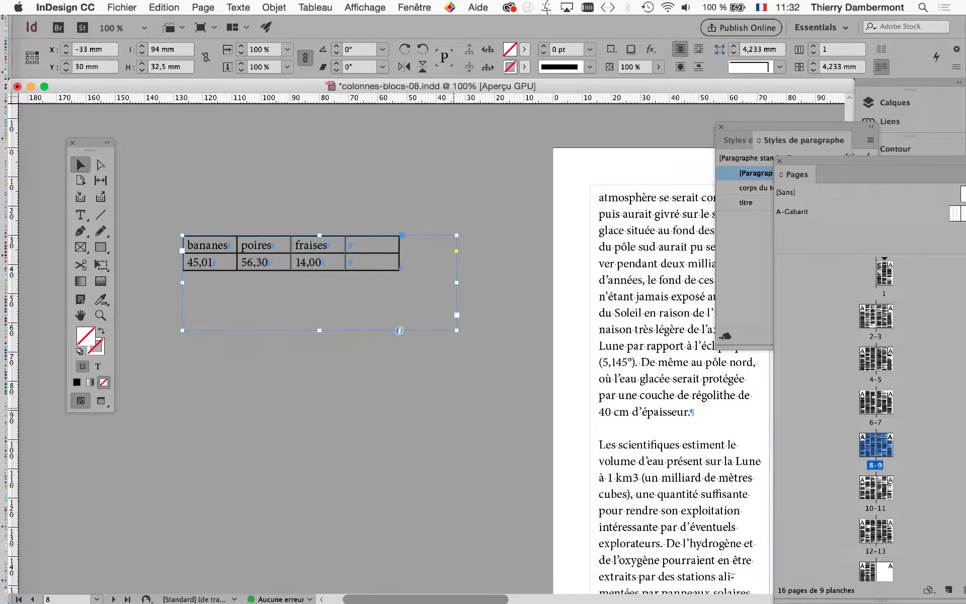
key(Delete)
Draw a new text frame on the empty pasteboard beside the page and paste the fruit table into it.
key(t)
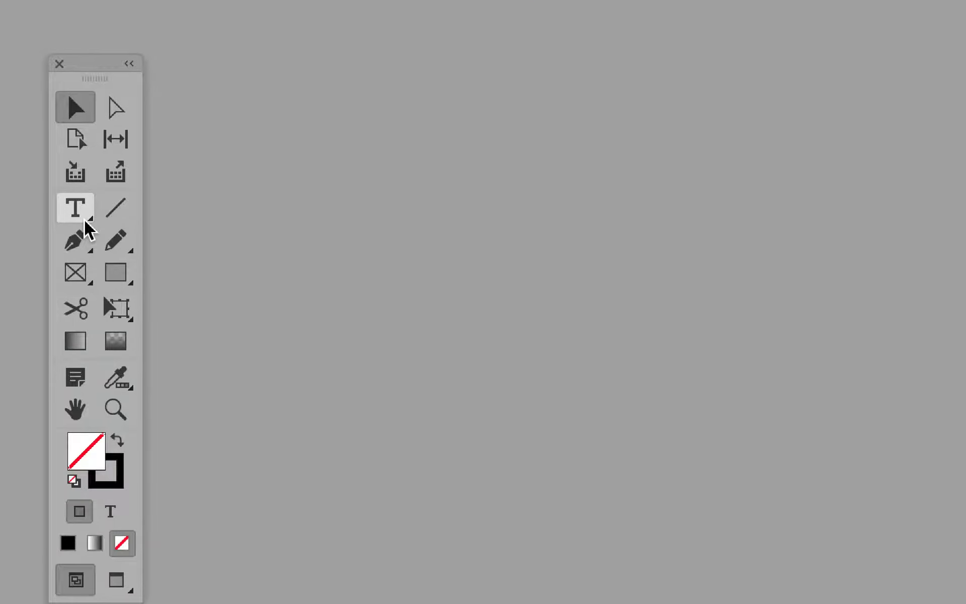
click(85, 225)
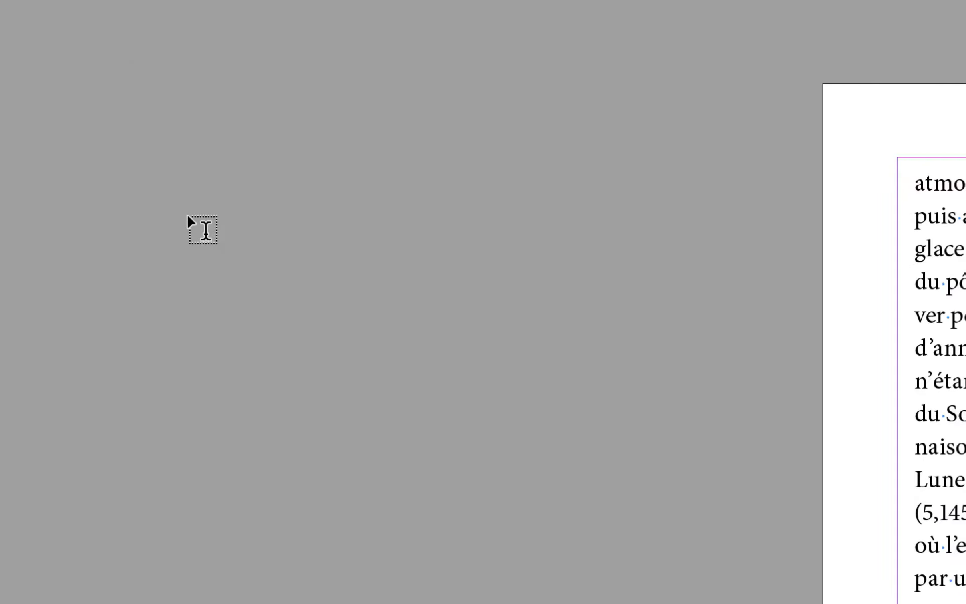
drag(205, 230, 532, 412)
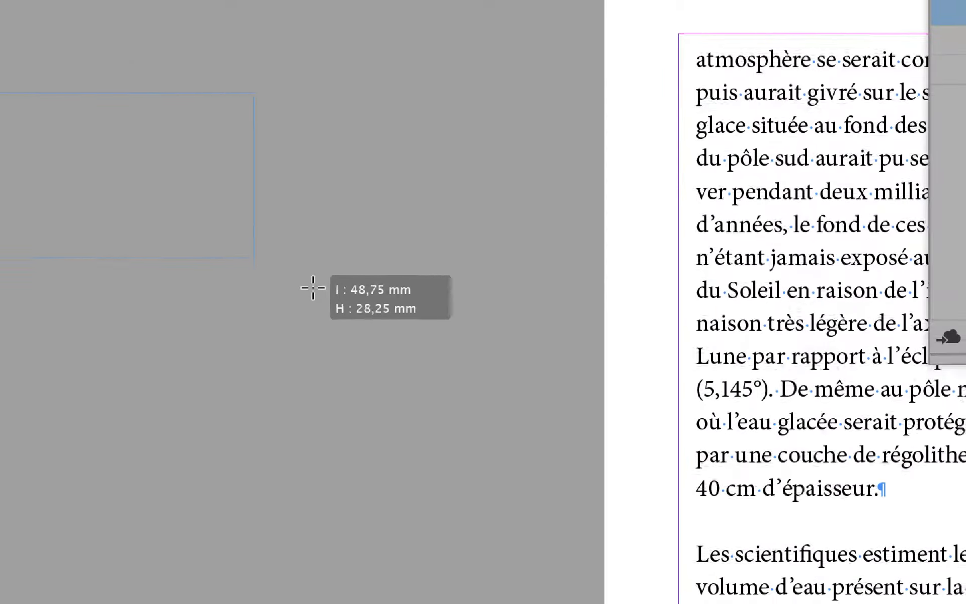
drag(313, 288, 351, 305)
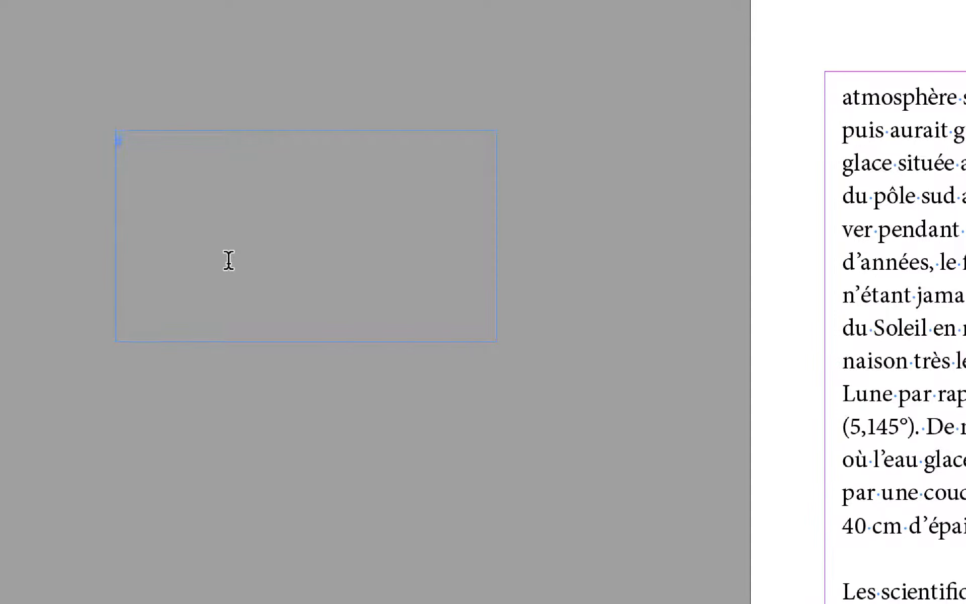
key(ctrl+v)
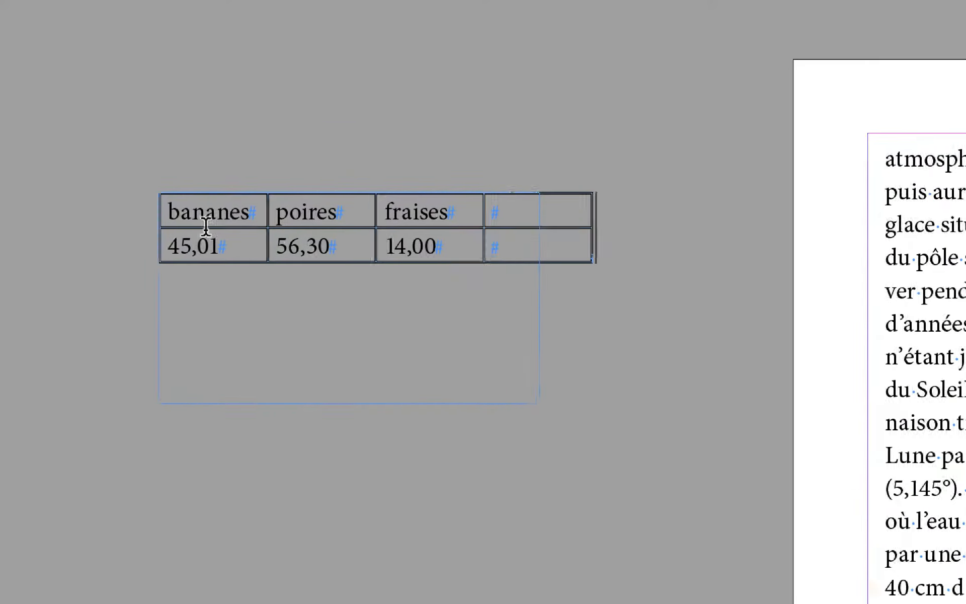
Fit the text frame to the pasted fruit table in width and height, about 74.4 × 12.2 mm.
click(46, 211)
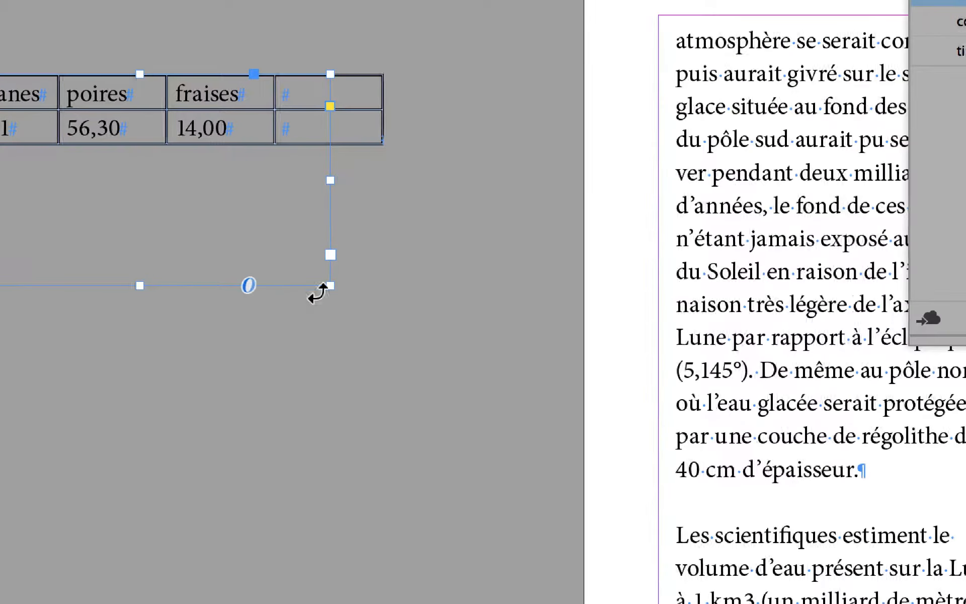
double_click(322, 291)
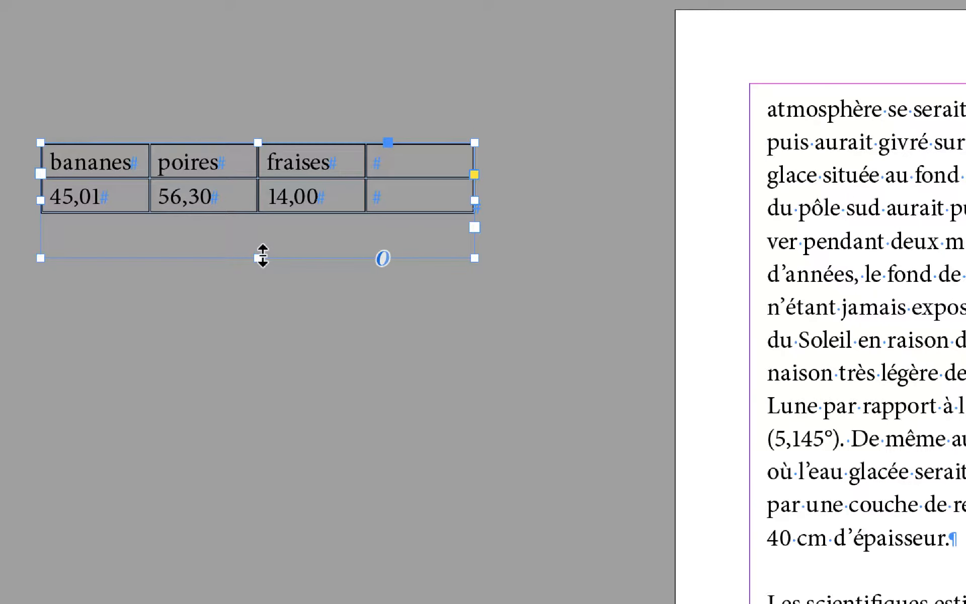
mouse_move(262, 256)
mouse_down()
mouse_move(262, 219)
mouse_move(261, 254)
mouse_up()
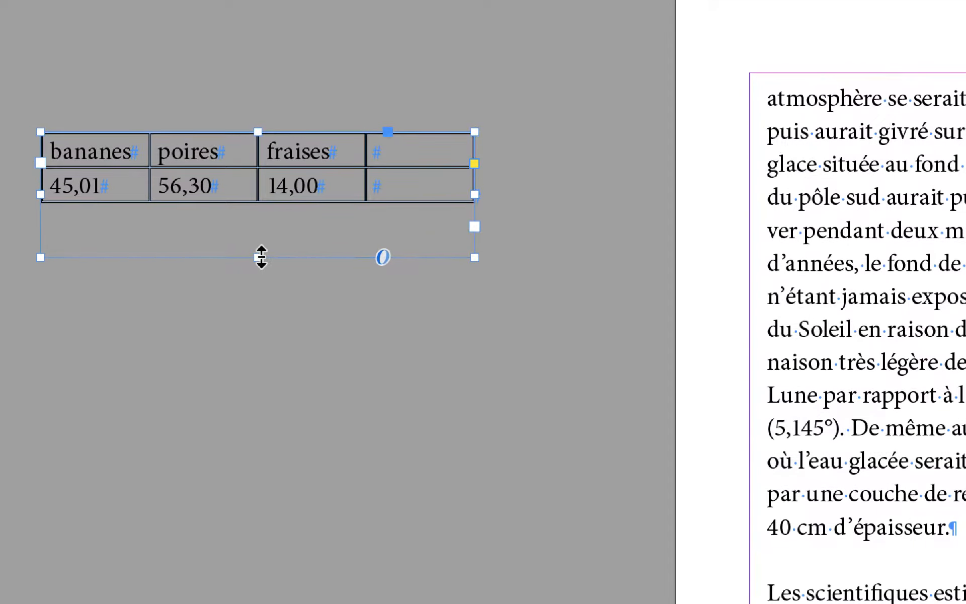
double_click(261, 257)
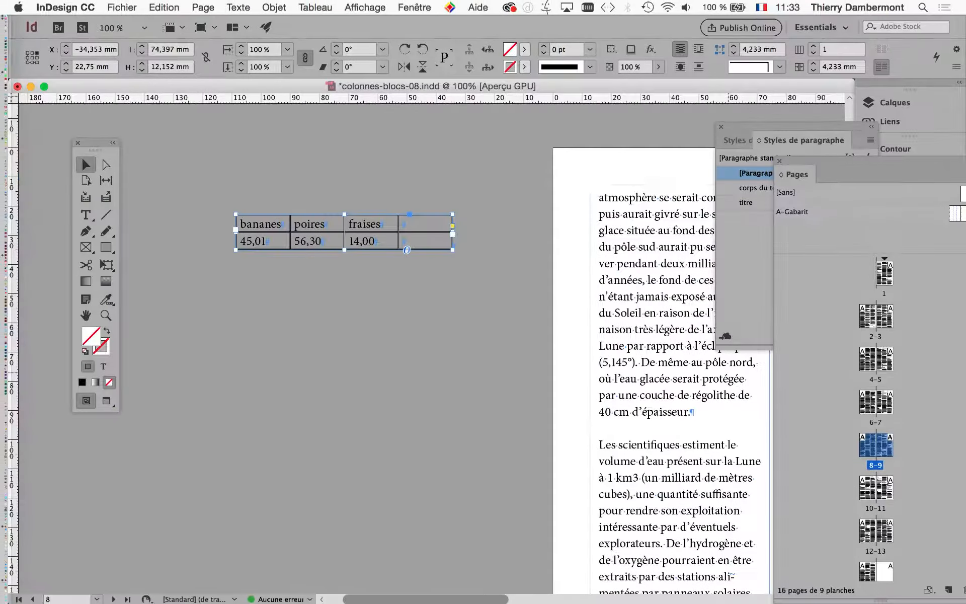
scroll(599, 453, right, 10)
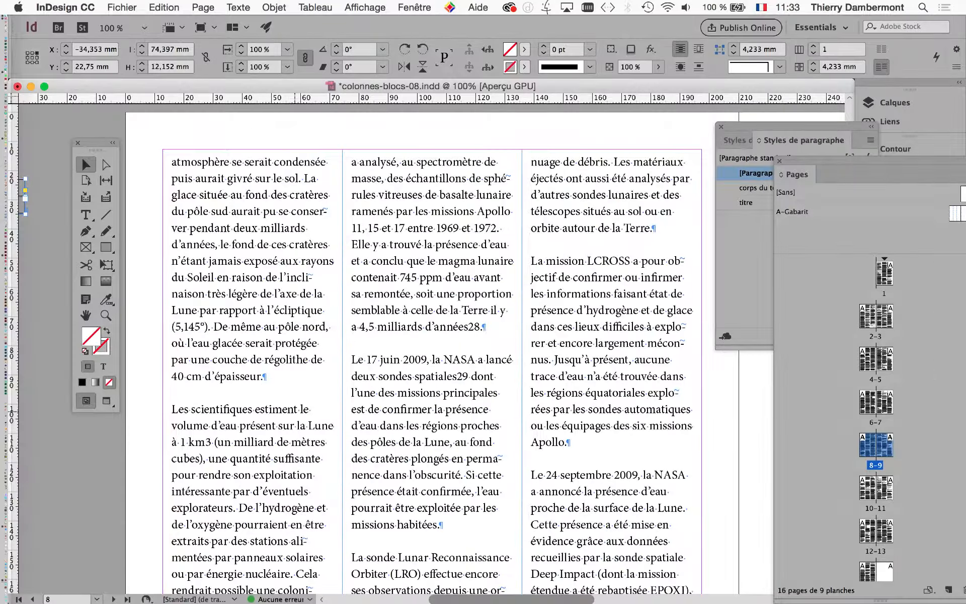
scroll(600, 453, left, 8)
scroll(599, 453, left, 2)
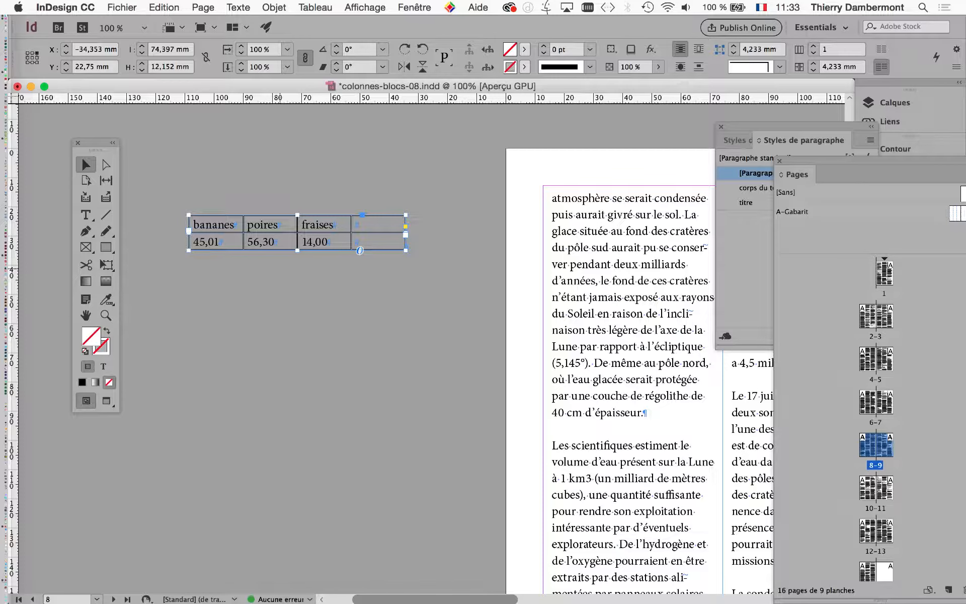
Activate the Type tool and display the document's paragraph styles for the enlarged fruit table.
scroll(185, 220, up, 4)
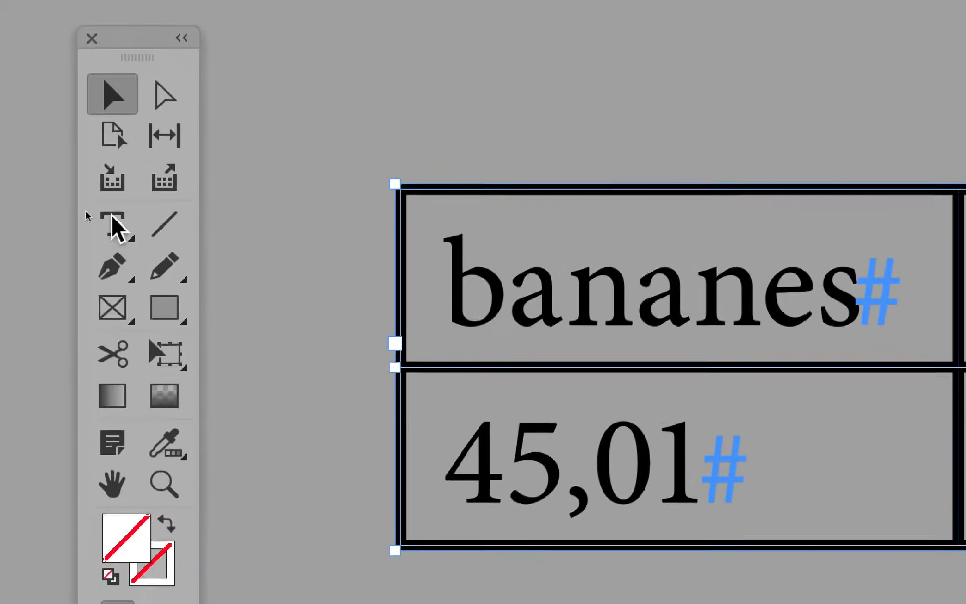
click(26, 218)
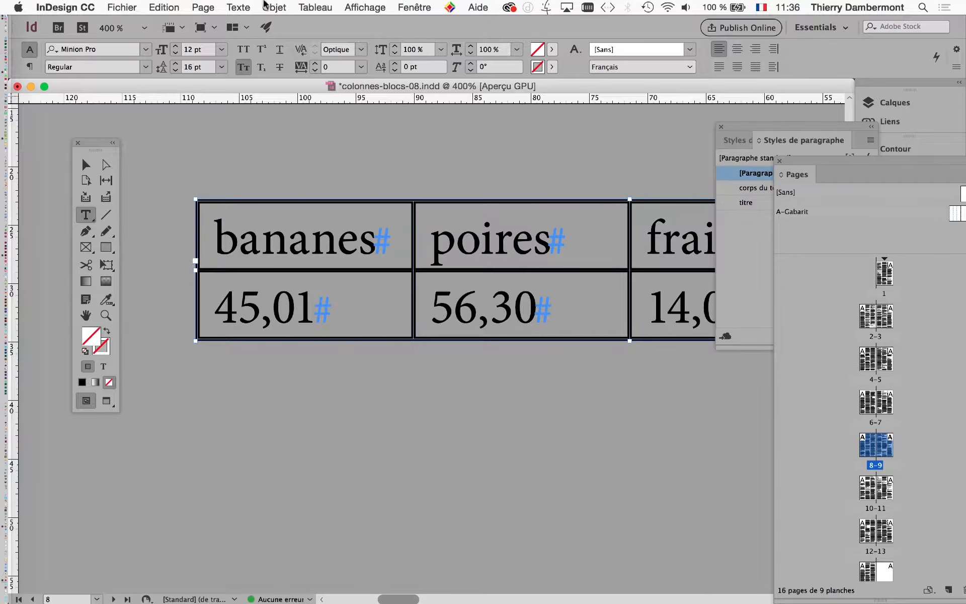
click(237, 7)
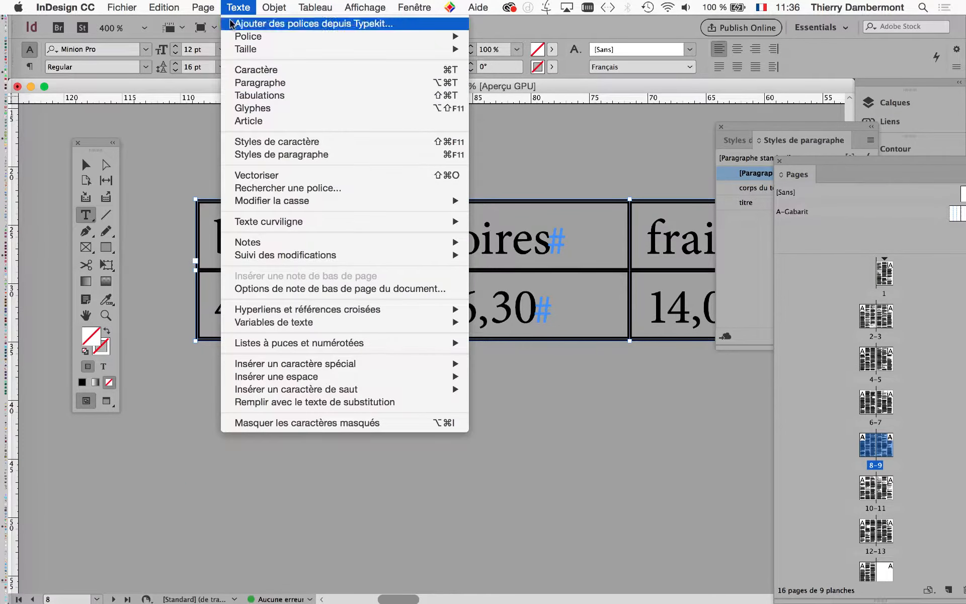
click(294, 153)
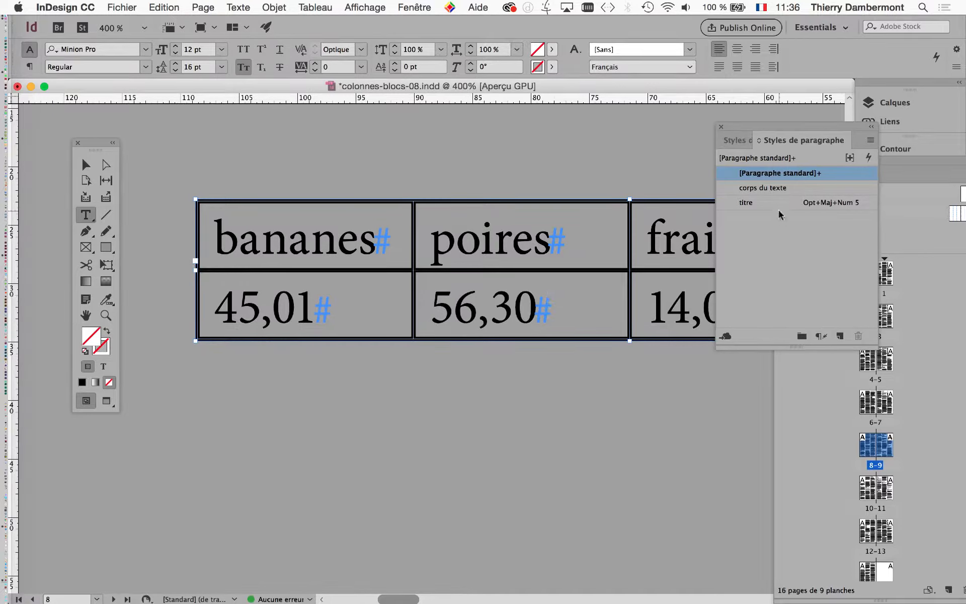